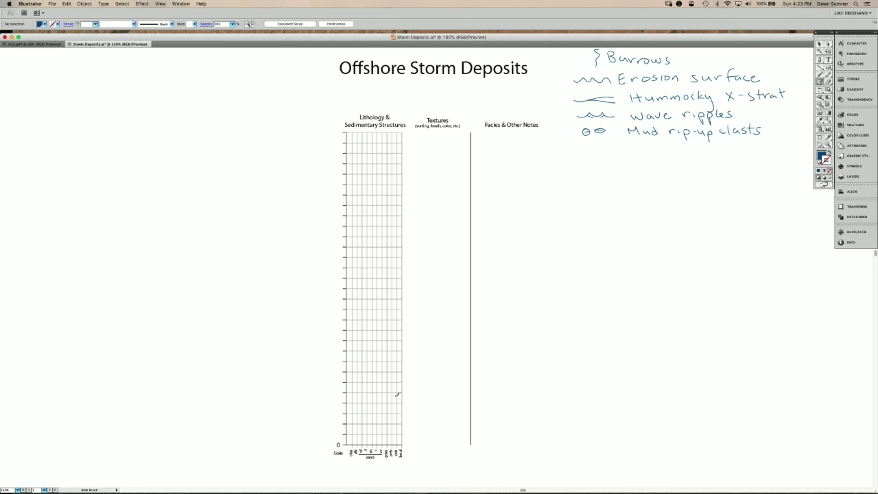
# Draw the basal silt bed's edge in blue, with two burrow symbols in Textures and the facies note "Between Storms".
pyautogui.hotkey('shift', 'x')
pyautogui.moveTo(358, 437); pyautogui.dragTo(362, 403)
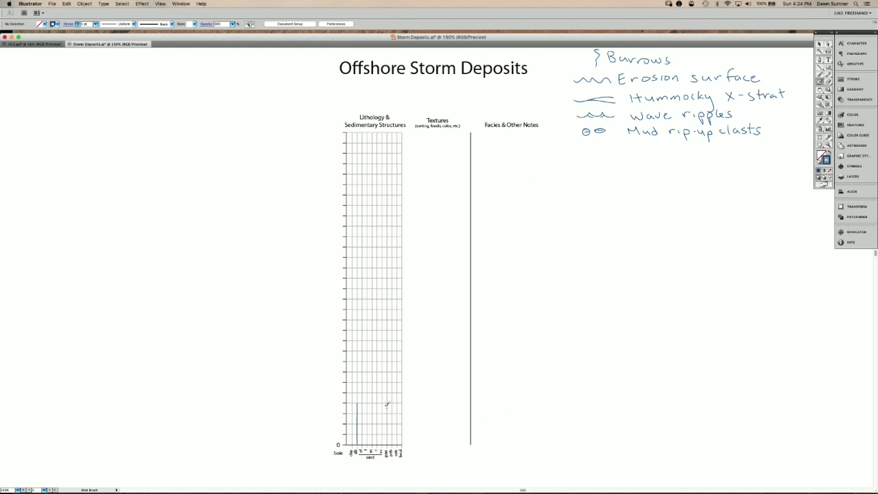
pyautogui.moveTo(484, 412)
pyautogui.mouseDown()
pyautogui.moveTo(485, 421)
pyautogui.moveTo(529, 411)
pyautogui.moveTo(500, 429)
pyautogui.moveTo(541, 429)
pyautogui.mouseUp()
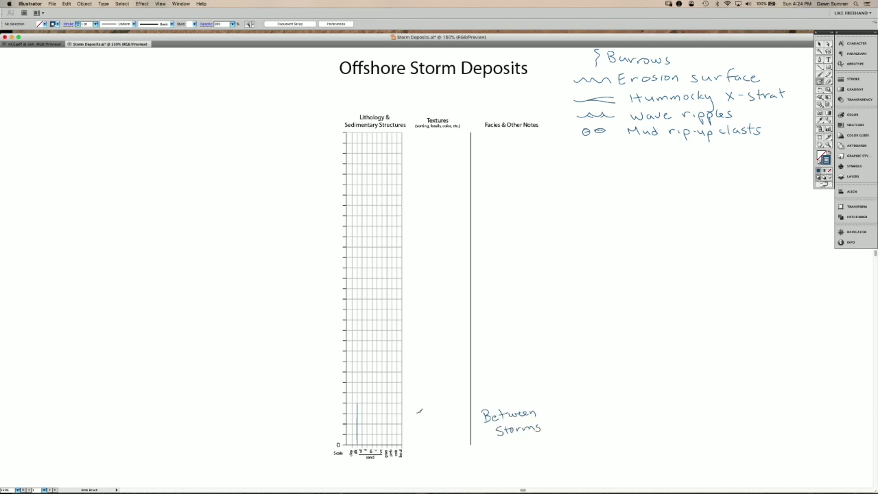
pyautogui.moveTo(417, 410); pyautogui.dragTo(429, 432)
# Draw a wavy erosion surface on top of the silt bed and mark its level with a line labelled "Peak waves/currents".
pyautogui.moveTo(350, 402); pyautogui.dragTo(385, 401)
pyautogui.moveTo(474, 404); pyautogui.dragTo(538, 400)
pyautogui.moveTo(544, 400); pyautogui.dragTo(549, 402)
pyautogui.moveTo(554, 398); pyautogui.dragTo(561, 402)
pyautogui.moveTo(567, 394); pyautogui.dragTo(601, 398)
pyautogui.moveTo(608, 388)
pyautogui.mouseDown()
pyautogui.moveTo(607, 403)
pyautogui.moveTo(616, 397)
pyautogui.mouseUp()
pyautogui.moveTo(618, 393); pyautogui.dragTo(629, 394)
pyautogui.moveTo(630, 394); pyautogui.dragTo(634, 394)
pyautogui.moveTo(635, 396); pyautogui.dragTo(649, 397)
pyautogui.moveTo(653, 386)
pyautogui.mouseDown()
pyautogui.moveTo(652, 397)
pyautogui.moveTo(657, 389)
pyautogui.mouseUp()
pyautogui.moveTo(660, 390); pyautogui.dragTo(655, 398)
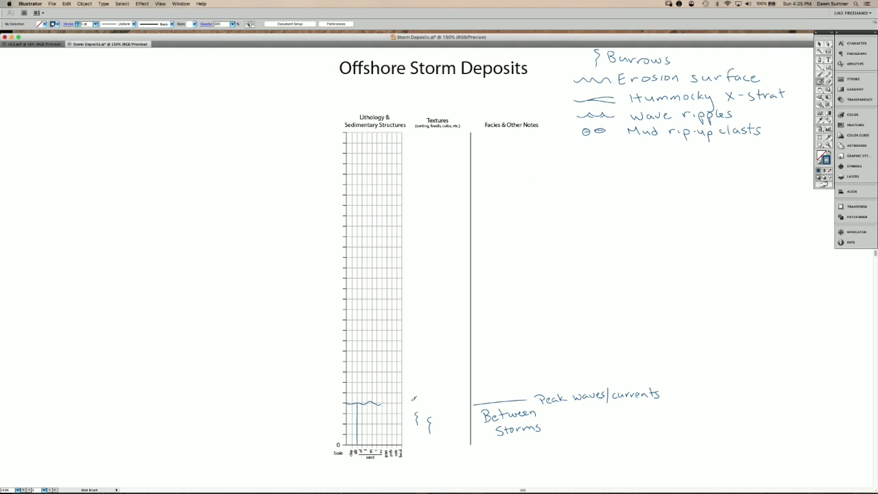
# Add a mud rip-up clast symbol above the burrows and an upward arrow labelled "Storm retreating" in the facies notes.
pyautogui.moveTo(420, 395)
pyautogui.mouseDown()
pyautogui.moveTo(412, 401)
pyautogui.moveTo(420, 399)
pyautogui.mouseUp()
pyautogui.moveTo(379, 403); pyautogui.dragTo(384, 401)
pyautogui.moveTo(541, 393); pyautogui.dragTo(543, 398)
pyautogui.moveTo(489, 396); pyautogui.dragTo(491, 382)
pyautogui.moveTo(504, 374)
pyautogui.mouseDown()
pyautogui.moveTo(497, 384)
pyautogui.moveTo(596, 369)
pyautogui.moveTo(616, 370)
pyautogui.moveTo(615, 379)
pyautogui.mouseUp()
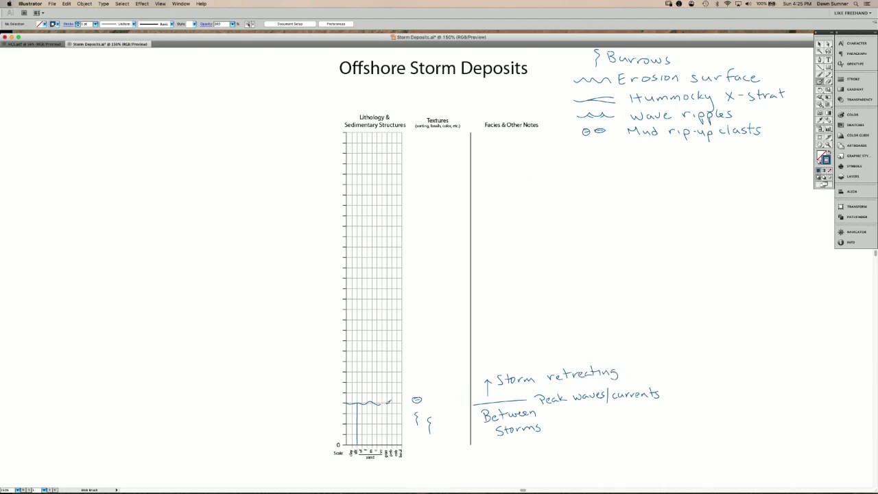
# Draw the storm bed's grain-size curve narrowing upward from the erosion surface, with an arrow labelled "fining up" in Textures.
pyautogui.moveTo(377, 404); pyautogui.dragTo(386, 400)
pyautogui.moveTo(377, 392); pyautogui.dragTo(370, 382)
pyautogui.moveTo(438, 399)
pyautogui.mouseDown()
pyautogui.moveTo(454, 399)
pyautogui.moveTo(445, 385)
pyautogui.moveTo(451, 393)
pyautogui.moveTo(474, 389)
pyautogui.moveTo(454, 399)
pyautogui.moveTo(465, 398)
pyautogui.mouseUp()
# Extend the sand bed upward with hummocky cross-strata symbols, noting "HCS" in Textures and "Waves + currents" in the facies notes.
pyautogui.moveTo(368, 376); pyautogui.dragTo(366, 350)
pyautogui.moveTo(354, 371); pyautogui.dragTo(370, 376)
pyautogui.moveTo(352, 358); pyautogui.dragTo(367, 353)
pyautogui.moveTo(419, 358)
pyautogui.mouseDown()
pyautogui.moveTo(418, 366)
pyautogui.moveTo(492, 356)
pyautogui.moveTo(514, 363)
pyautogui.moveTo(594, 346)
pyautogui.moveTo(592, 353)
pyautogui.mouseUp()
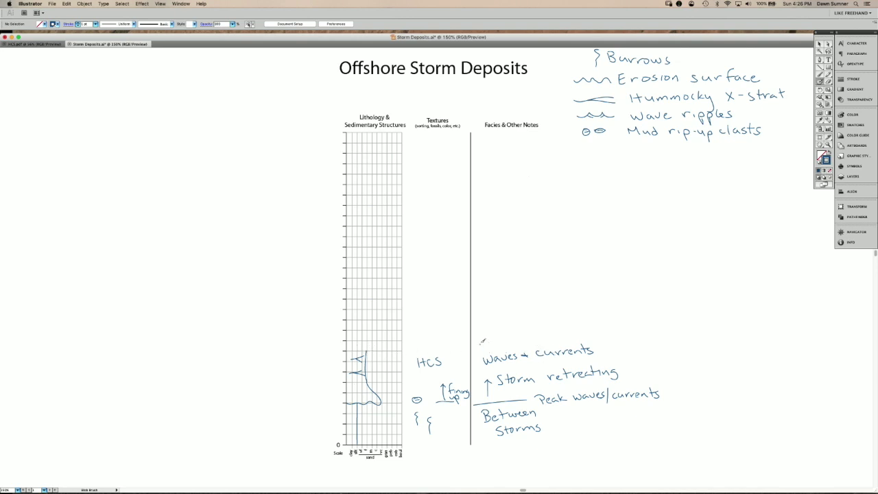
# Cap the sand bed with wave ripples, adding a ripple symbol in Textures and the facies note "Waves".
pyautogui.moveTo(482, 334)
pyautogui.mouseDown()
pyautogui.moveTo(488, 343)
pyautogui.moveTo(506, 334)
pyautogui.moveTo(516, 341)
pyautogui.mouseUp()
pyautogui.moveTo(347, 348); pyautogui.dragTo(366, 344)
pyautogui.press('super+z')
pyautogui.moveTo(347, 348); pyautogui.dragTo(370, 348)
pyautogui.moveTo(411, 347); pyautogui.dragTo(449, 347)
# Draw the silt interval above the ripples, with a dashed boundary labelled "End of storm" and the note "Btw storms" above it.
pyautogui.moveTo(359, 337); pyautogui.dragTo(360, 313)
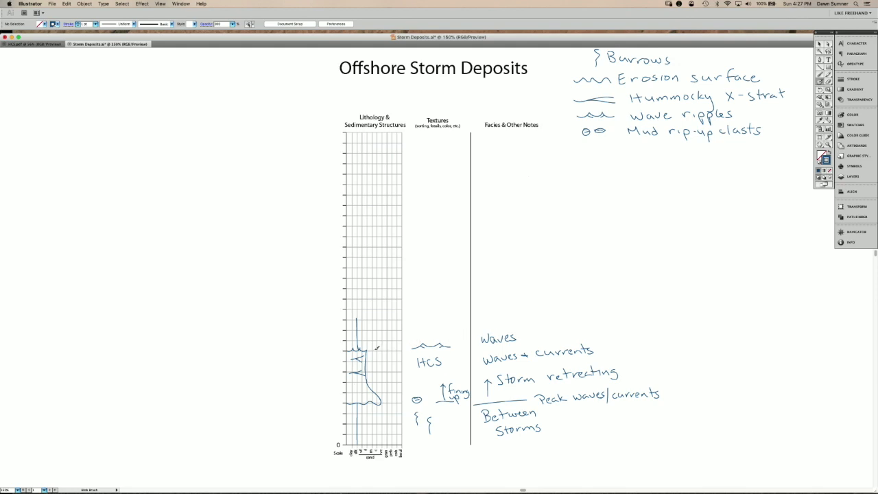
pyautogui.moveTo(375, 347)
pyautogui.mouseDown()
pyautogui.moveTo(549, 323)
pyautogui.moveTo(540, 328)
pyautogui.mouseUp()
pyautogui.moveTo(542, 324); pyautogui.dragTo(557, 328)
pyautogui.moveTo(570, 323); pyautogui.dragTo(587, 327)
pyautogui.moveTo(596, 318)
pyautogui.mouseDown()
pyautogui.moveTo(596, 327)
pyautogui.moveTo(622, 327)
pyautogui.mouseUp()
pyautogui.moveTo(481, 321)
pyautogui.mouseDown()
pyautogui.moveTo(482, 312)
pyautogui.moveTo(553, 310)
pyautogui.mouseUp()
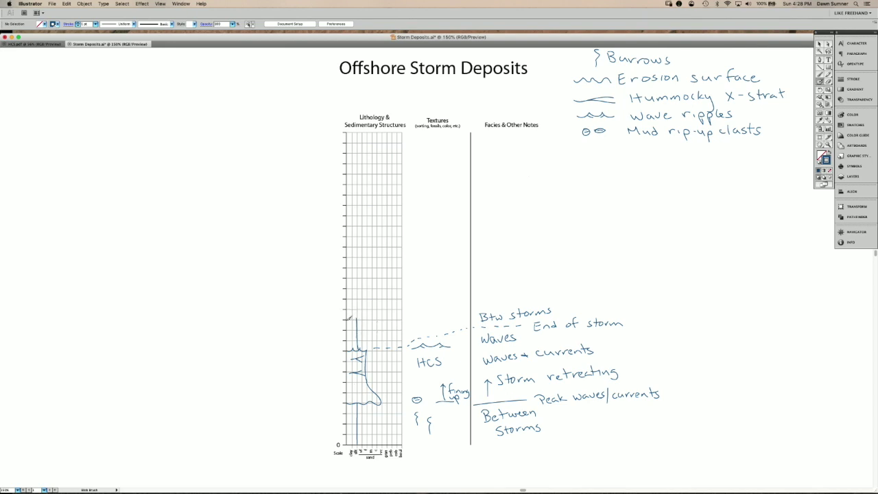
# Draw two more storm beds above the silt interval with hummocky cross-strata, placing mud rip-up clasts in the upper one.
pyautogui.moveTo(348, 317)
pyautogui.mouseDown()
pyautogui.moveTo(366, 316)
pyautogui.moveTo(368, 296)
pyautogui.mouseUp()
pyautogui.moveTo(353, 295); pyautogui.dragTo(371, 293)
pyautogui.moveTo(350, 306); pyautogui.dragTo(363, 308)
pyautogui.moveTo(355, 285)
pyautogui.mouseDown()
pyautogui.moveTo(384, 286)
pyautogui.moveTo(377, 280)
pyautogui.mouseUp()
pyautogui.moveTo(356, 281); pyautogui.dragTo(373, 283)
pyautogui.moveTo(357, 271); pyautogui.dragTo(362, 268)
# Stack three more fining-upward sand beds with wavy erosional bases at the top of the log.
pyautogui.moveTo(348, 253)
pyautogui.mouseDown()
pyautogui.moveTo(384, 253)
pyautogui.moveTo(370, 221)
pyautogui.mouseUp()
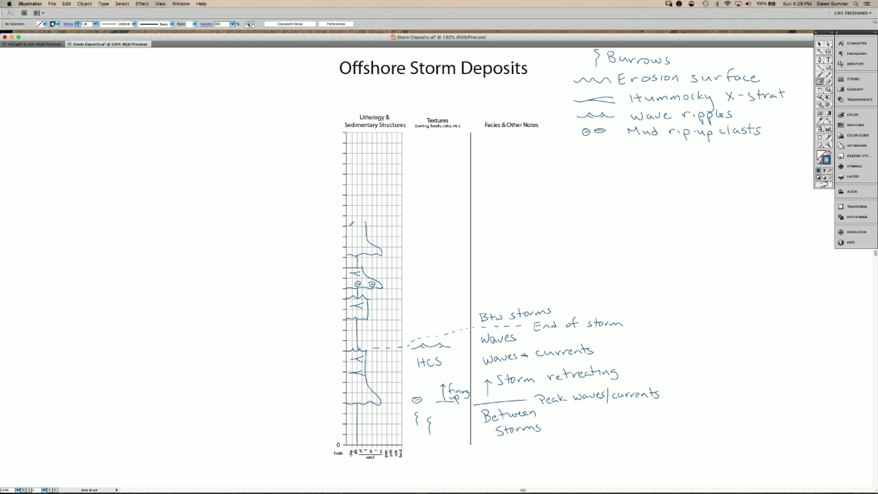
pyautogui.moveTo(347, 221)
pyautogui.mouseDown()
pyautogui.moveTo(368, 221)
pyautogui.moveTo(362, 234)
pyautogui.moveTo(359, 224)
pyautogui.moveTo(387, 223)
pyautogui.moveTo(365, 188)
pyautogui.moveTo(348, 196)
pyautogui.moveTo(384, 196)
pyautogui.moveTo(367, 177)
pyautogui.moveTo(346, 180)
pyautogui.moveTo(364, 195)
pyautogui.mouseUp()
pyautogui.click(827, 81)
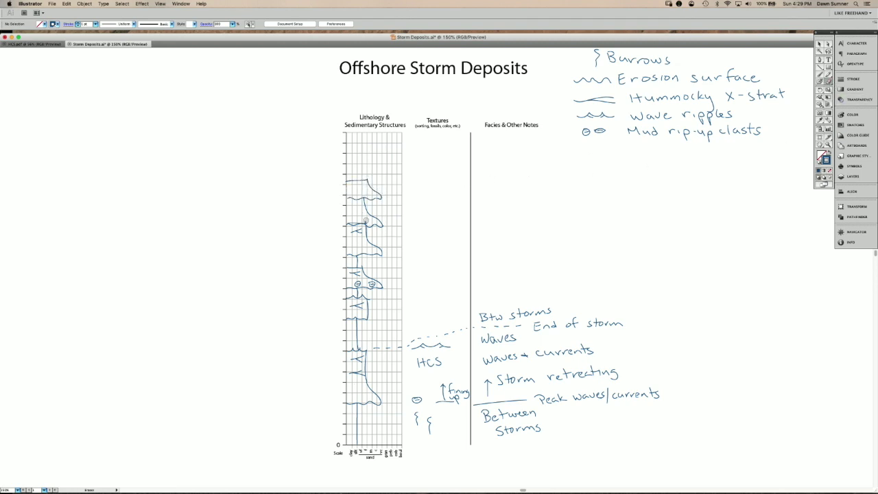
pyautogui.click(820, 81)
# Add hummocky cross-strata and mud rip-up clasts to the two uppermost beds, and burrow symbols beside the silt intervals.
pyautogui.moveTo(362, 205)
pyautogui.mouseDown()
pyautogui.moveTo(351, 209)
pyautogui.moveTo(363, 212)
pyautogui.moveTo(367, 190)
pyautogui.moveTo(373, 221)
pyautogui.moveTo(372, 194)
pyautogui.mouseUp()
pyautogui.moveTo(369, 196); pyautogui.dragTo(374, 196)
pyautogui.moveTo(411, 258); pyautogui.dragTo(410, 268)
pyautogui.moveTo(409, 324); pyautogui.dragTo(411, 335)
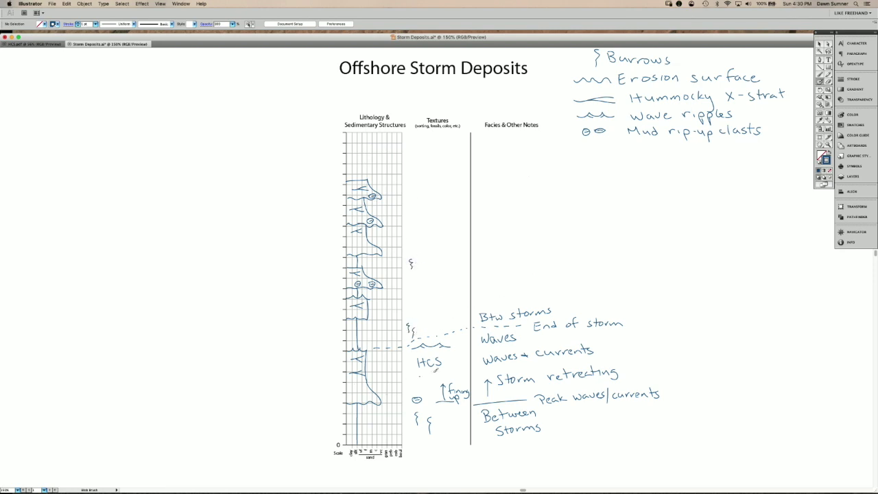
# Fill the log's beds with lithology patterns, using dash-and-dot marks in the silt intervals and dots in the sand beds.
pyautogui.moveTo(350, 405); pyautogui.dragTo(352, 436)
pyautogui.moveTo(352, 398); pyautogui.dragTo(354, 394)
pyautogui.moveTo(355, 341); pyautogui.dragTo(352, 329)
pyautogui.click(352, 313)
pyautogui.moveTo(350, 310); pyautogui.dragTo(367, 310)
pyautogui.click(350, 284)
pyautogui.click(362, 282)
pyautogui.click(367, 279)
pyautogui.click(351, 262)
pyautogui.click(352, 251)
pyautogui.click(356, 204)
pyautogui.click(351, 203)
pyautogui.click(356, 202)
pyautogui.click(352, 185)
pyautogui.click(357, 184)
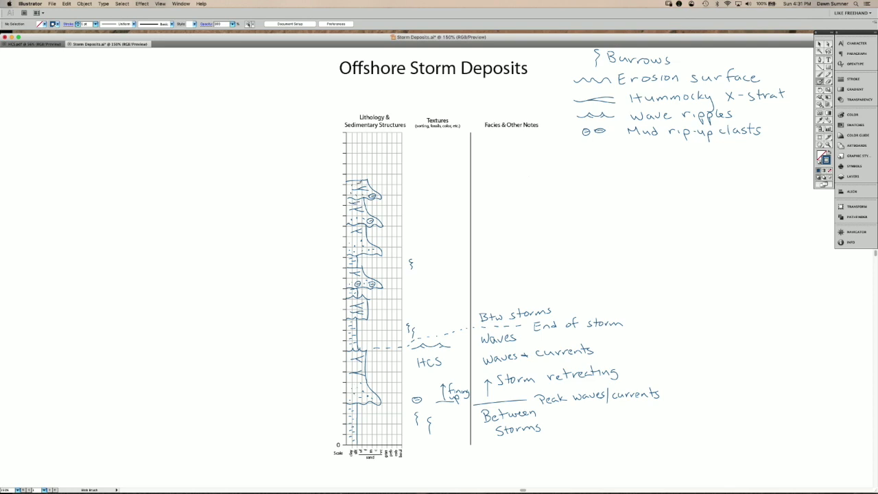
# Cap the log with a patterned silt bed and burrow symbols, and add a wave ripple symbol in Textures beside the upper storm beds.
pyautogui.moveTo(359, 178)
pyautogui.mouseDown()
pyautogui.moveTo(360, 140)
pyautogui.moveTo(410, 154)
pyautogui.moveTo(409, 162)
pyautogui.mouseUp()
pyautogui.click(351, 170)
pyautogui.click(352, 162)
pyautogui.click(353, 155)
pyautogui.click(352, 148)
pyautogui.moveTo(416, 158); pyautogui.dragTo(427, 176)
pyautogui.moveTo(409, 225); pyautogui.dragTo(447, 224)
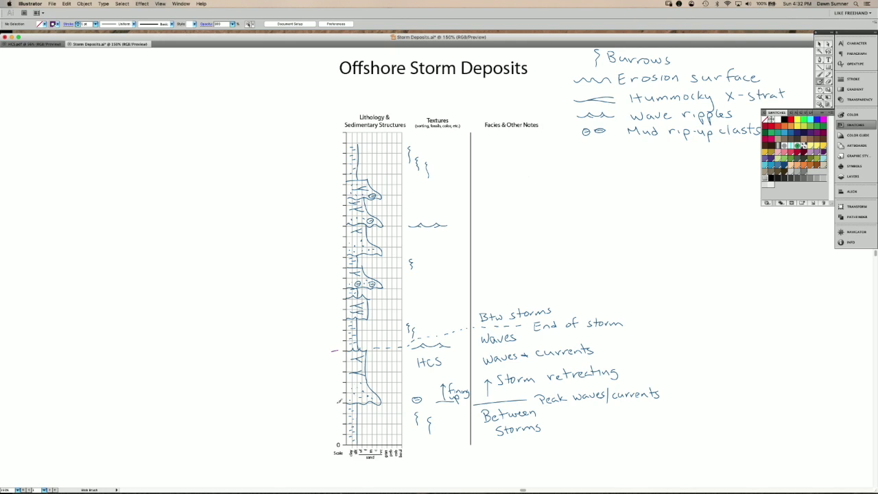
# Mark the storm beds' extents beside the log in purple with ticks and double-headed arrows, labelling the lowest one "Storm deposit".
pyautogui.moveTo(307, 369)
pyautogui.mouseDown()
pyautogui.moveTo(301, 380)
pyautogui.moveTo(332, 371)
pyautogui.moveTo(329, 387)
pyautogui.moveTo(340, 367)
pyautogui.moveTo(334, 296)
pyautogui.moveTo(331, 317)
pyautogui.mouseUp()
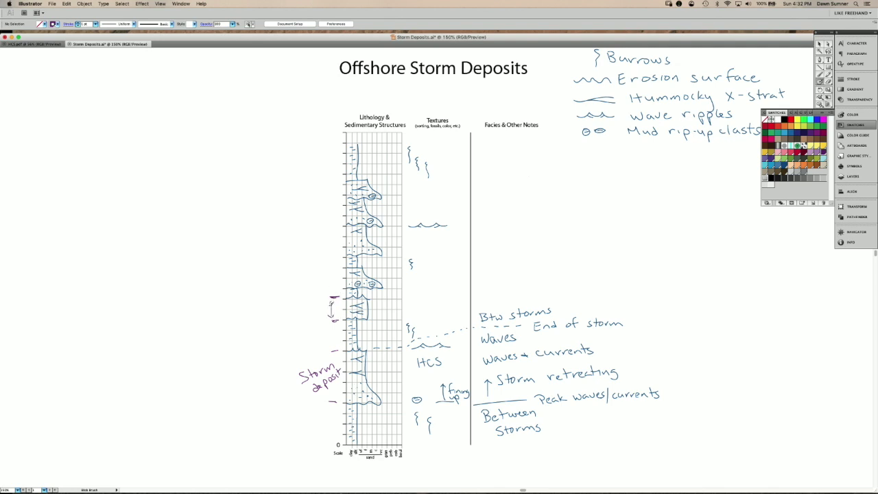
pyautogui.moveTo(333, 266)
pyautogui.mouseDown()
pyautogui.moveTo(338, 283)
pyautogui.moveTo(331, 272)
pyautogui.mouseUp()
pyautogui.moveTo(333, 269); pyautogui.dragTo(336, 272)
pyautogui.moveTo(328, 224)
pyautogui.mouseDown()
pyautogui.moveTo(337, 225)
pyautogui.moveTo(333, 250)
pyautogui.mouseUp()
pyautogui.moveTo(333, 249); pyautogui.dragTo(334, 227)
pyautogui.moveTo(334, 227); pyautogui.dragTo(337, 230)
pyautogui.moveTo(328, 197)
pyautogui.mouseDown()
pyautogui.moveTo(336, 197)
pyautogui.moveTo(336, 219)
pyautogui.moveTo(333, 193)
pyautogui.moveTo(343, 181)
pyautogui.moveTo(336, 185)
pyautogui.mouseUp()
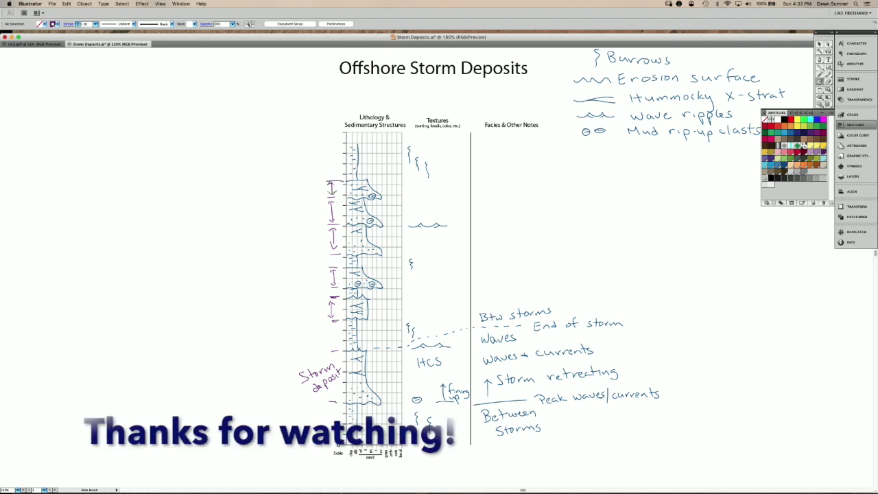